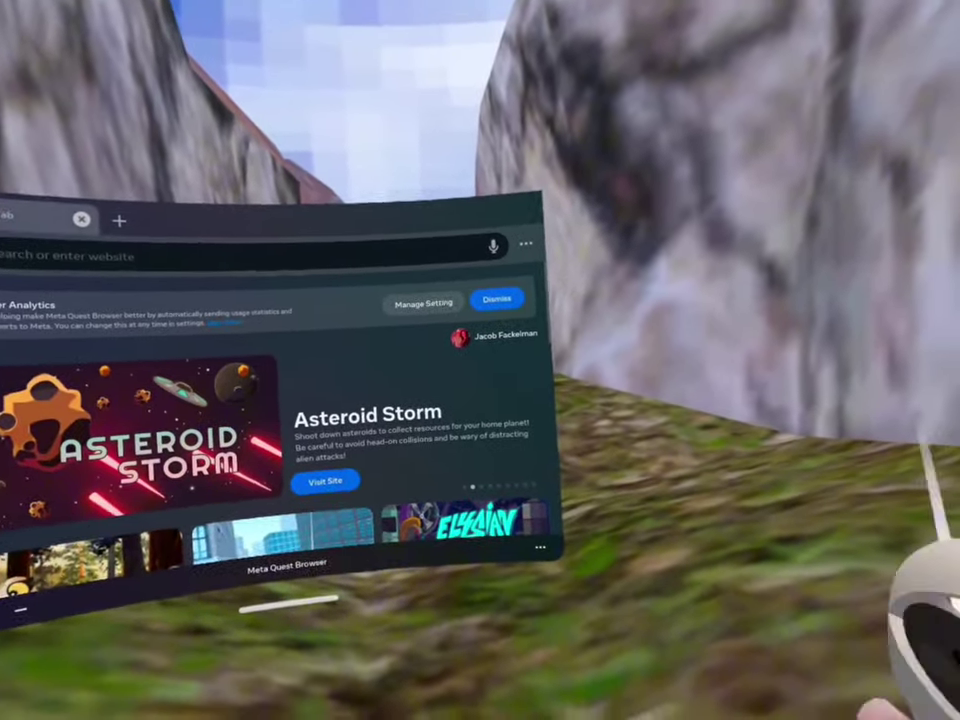
Search the web for "cx file explorer apk".
click(250, 255)
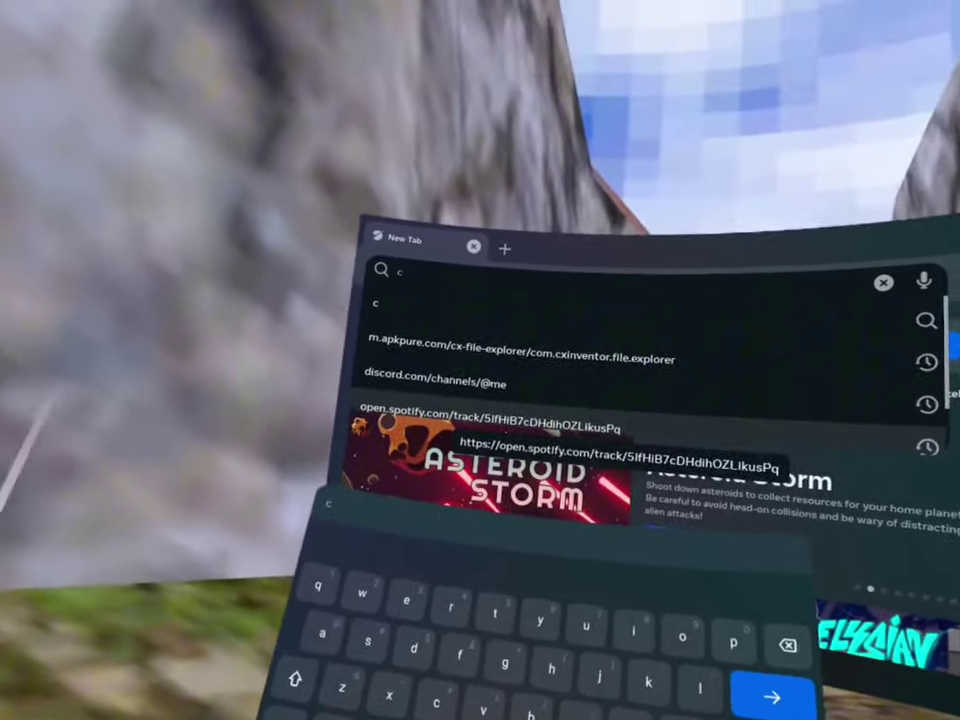
text(x)
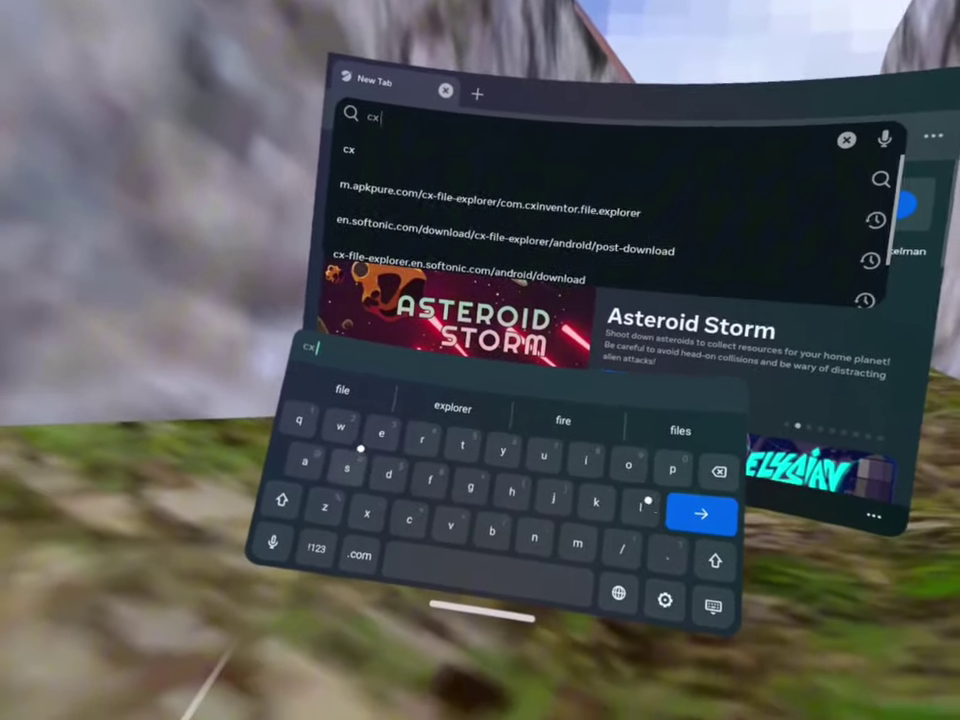
text(f)
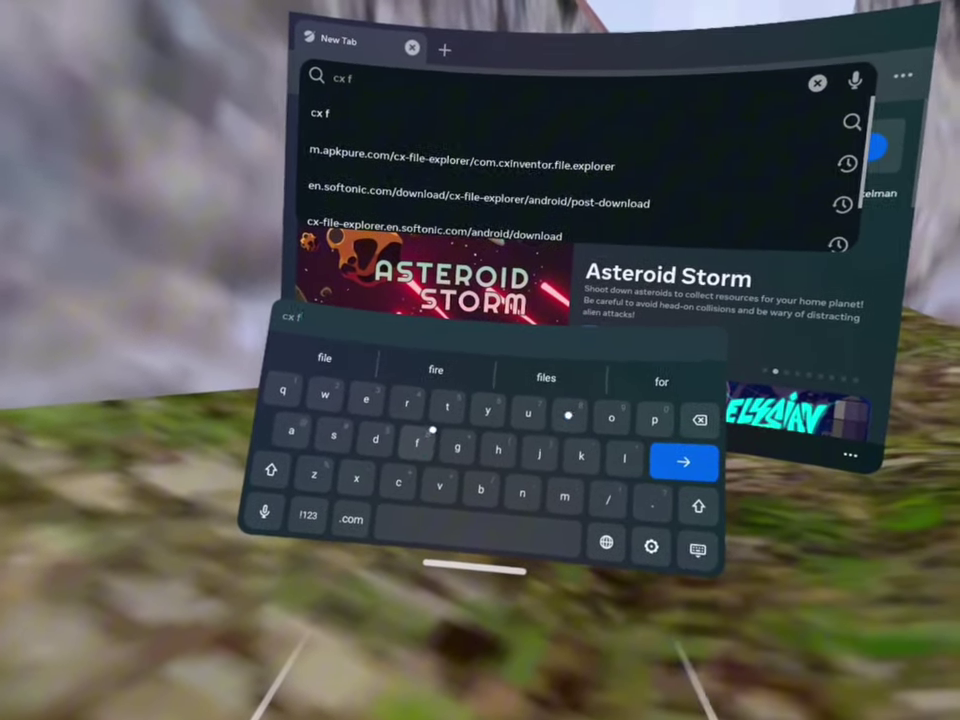
text(i)
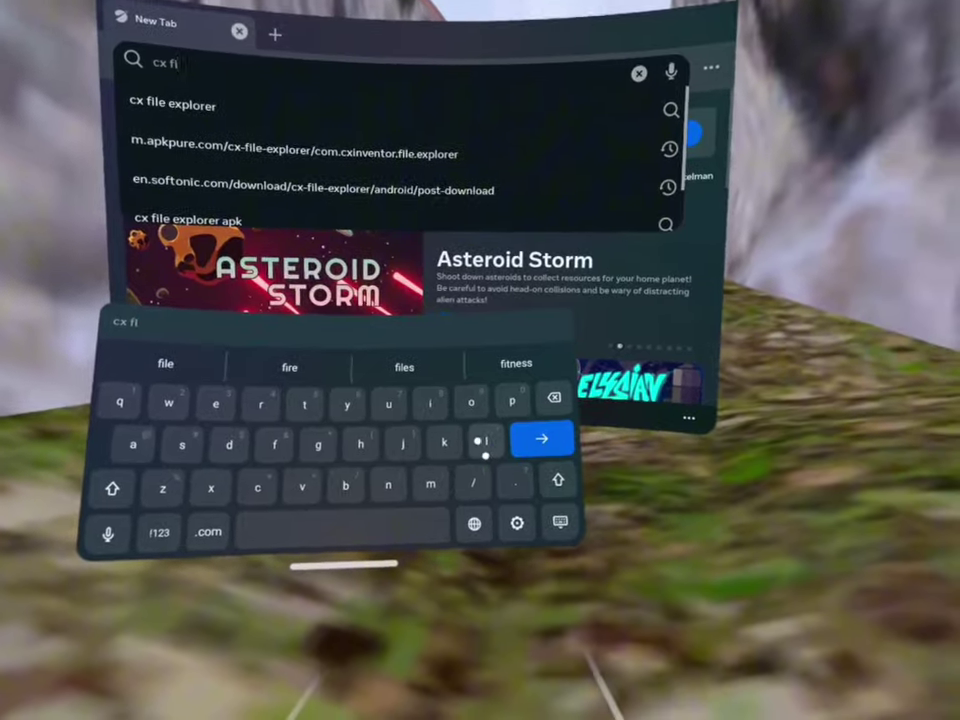
text(le)
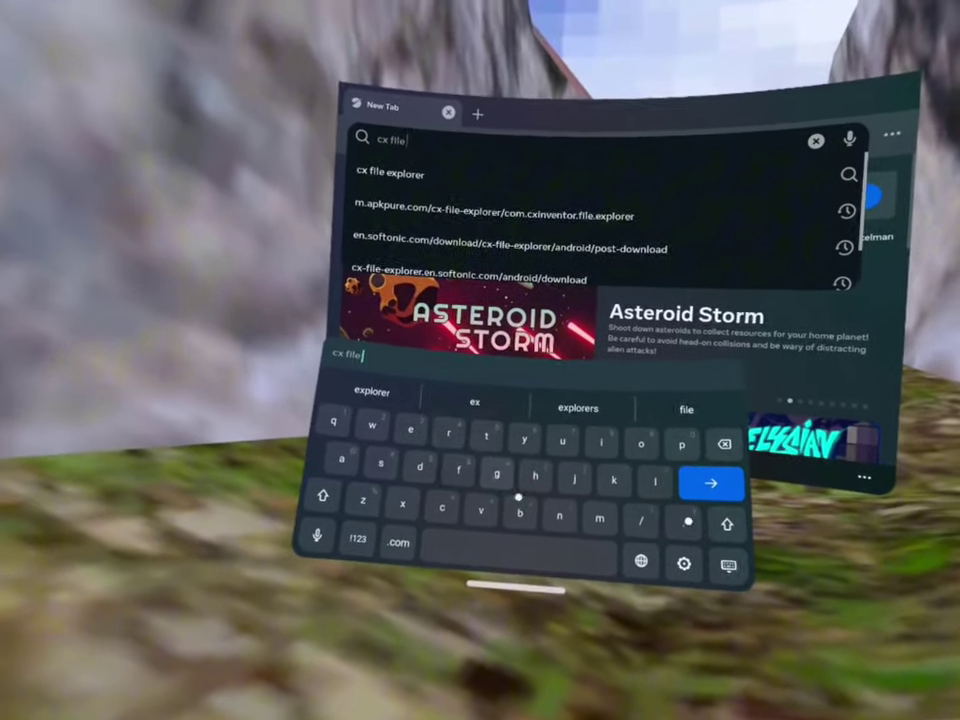
click(388, 408)
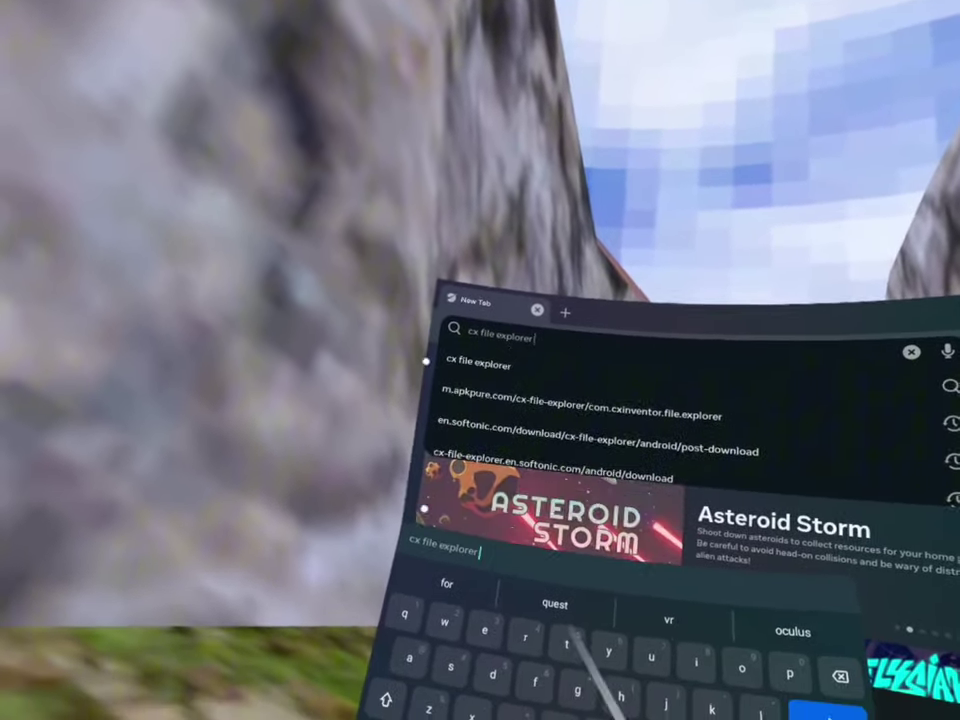
text(a)
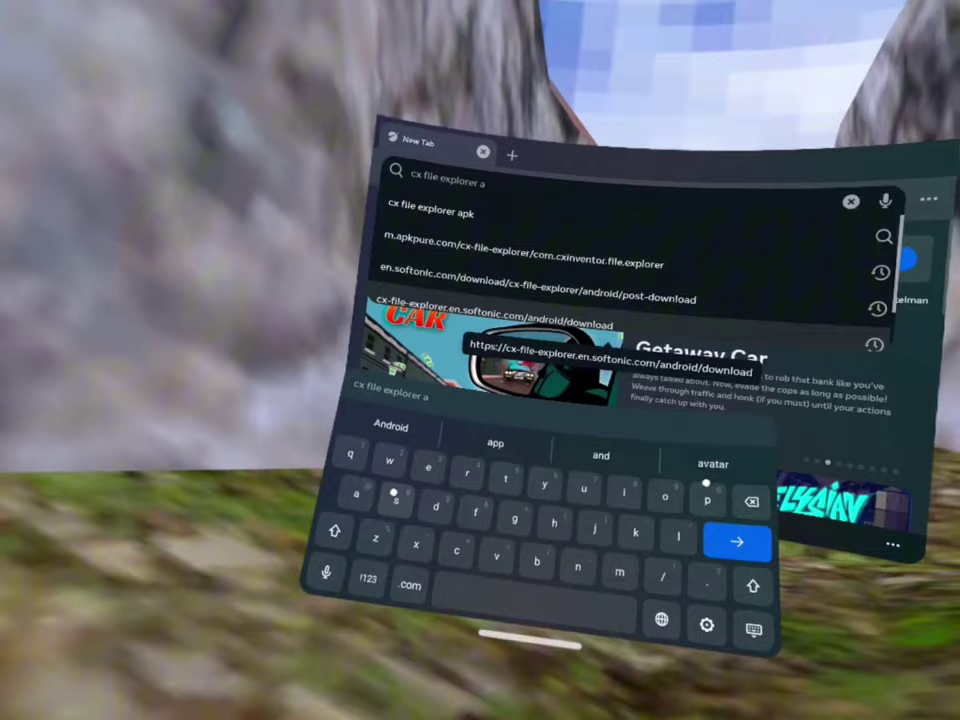
text(pk)
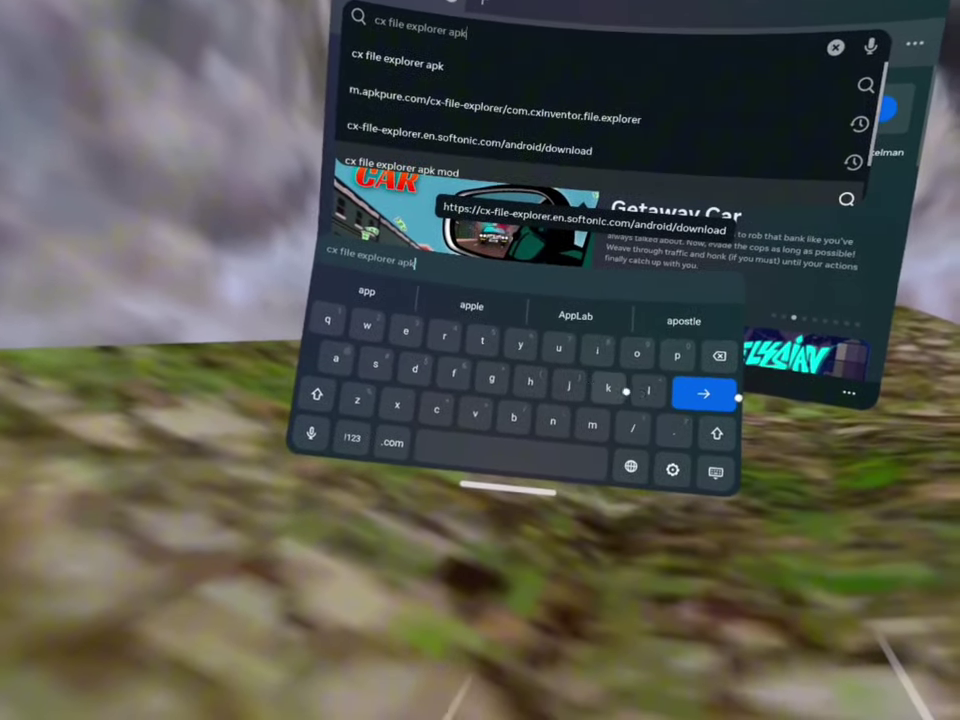
click(726, 395)
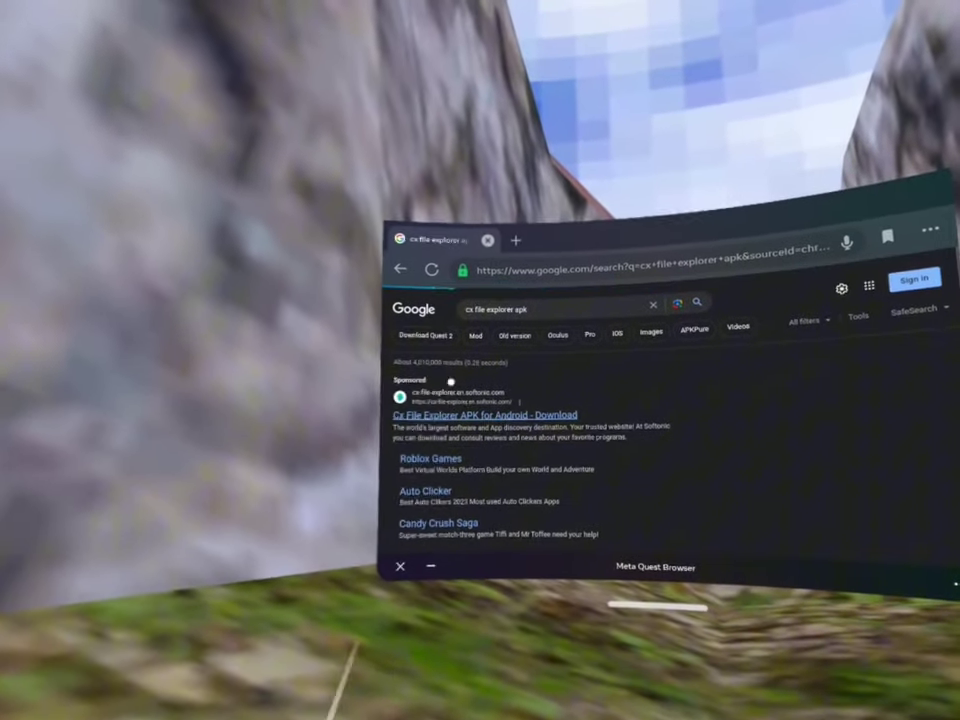
Open the Softonic result for Cx File Explorer and start its free APK download for Android, dismissing the ad.
click(440, 453)
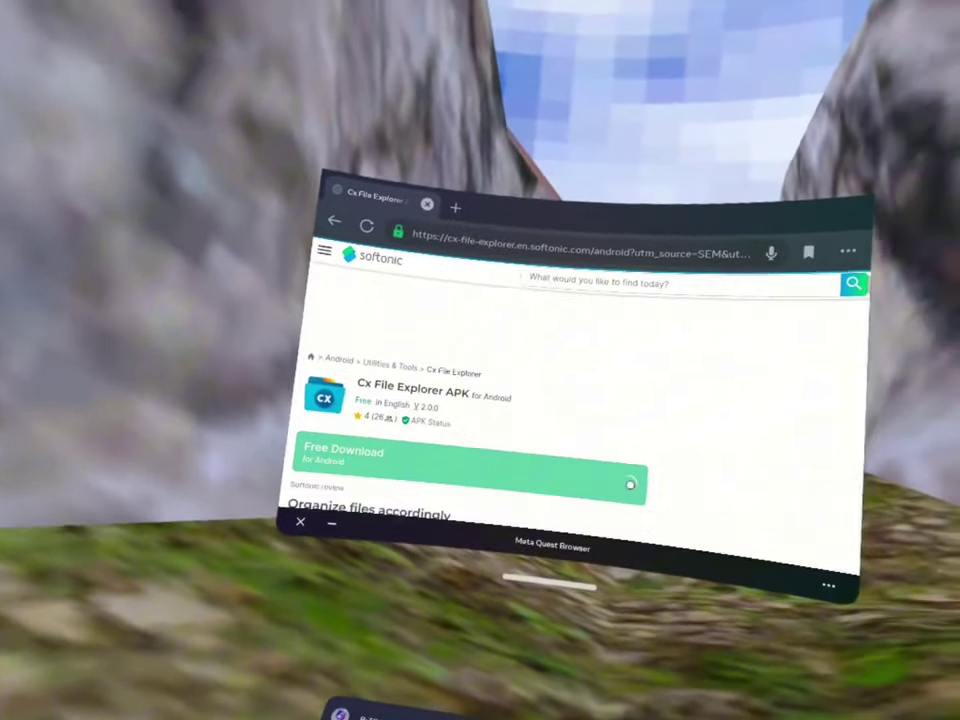
scroll(620, 440, down, 5)
scroll(530, 389, up, 3)
scroll(530, 389, up, 3)
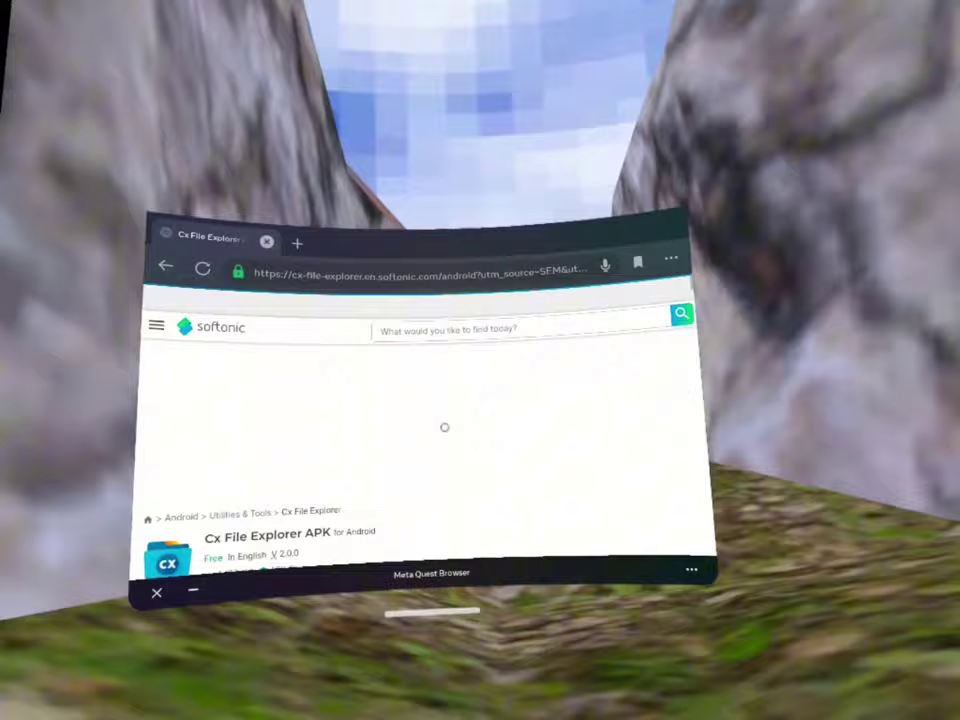
scroll(334, 388, down, 6)
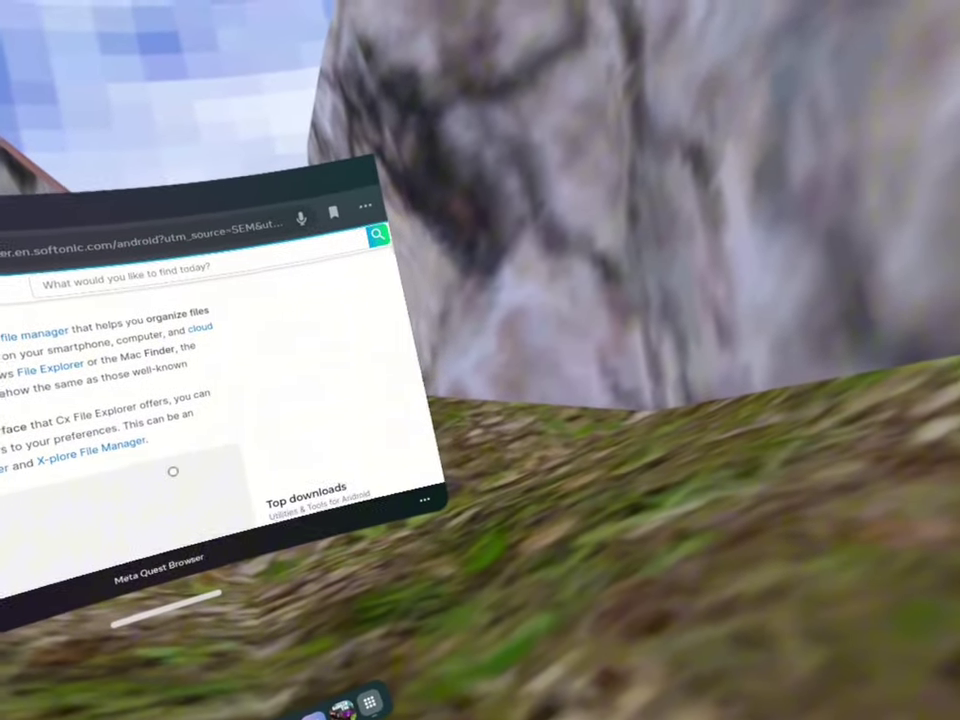
scroll(171, 469, up, 6)
click(189, 428)
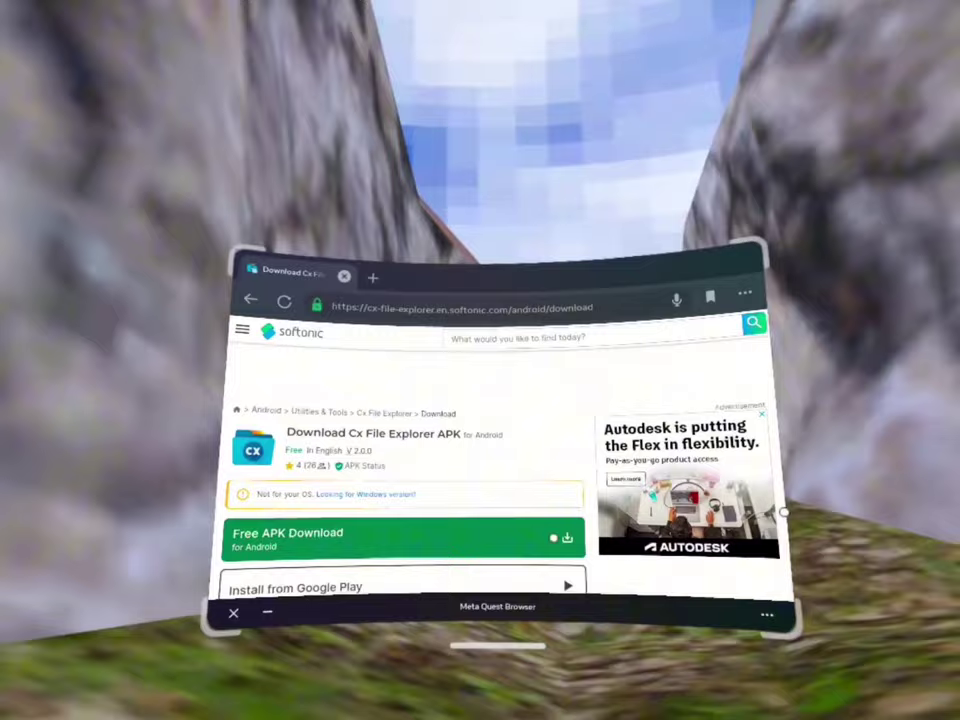
click(516, 533)
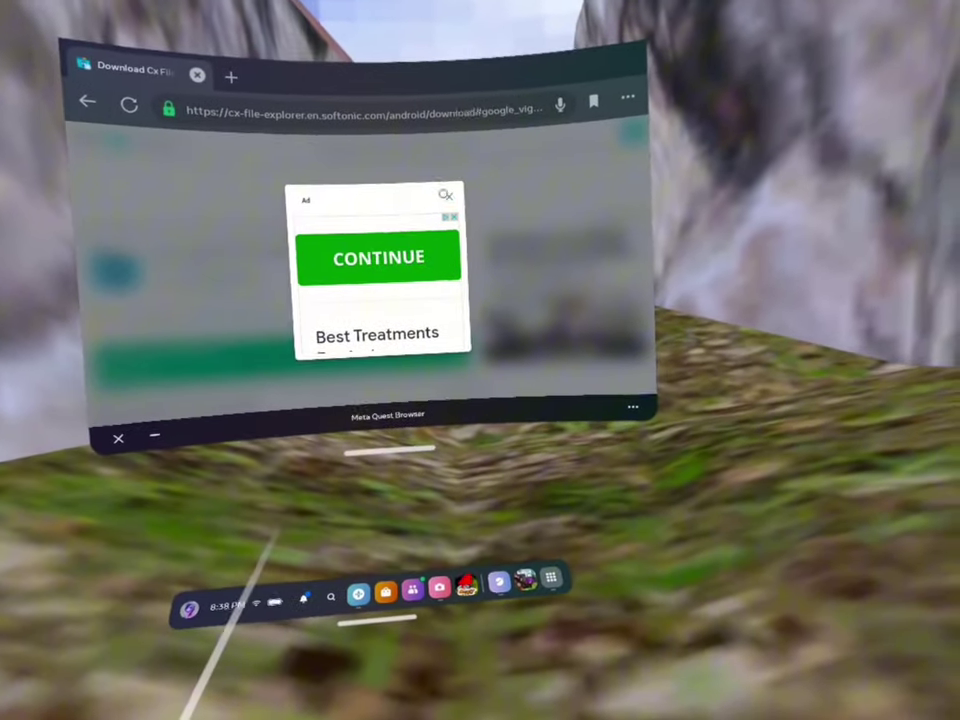
click(454, 194)
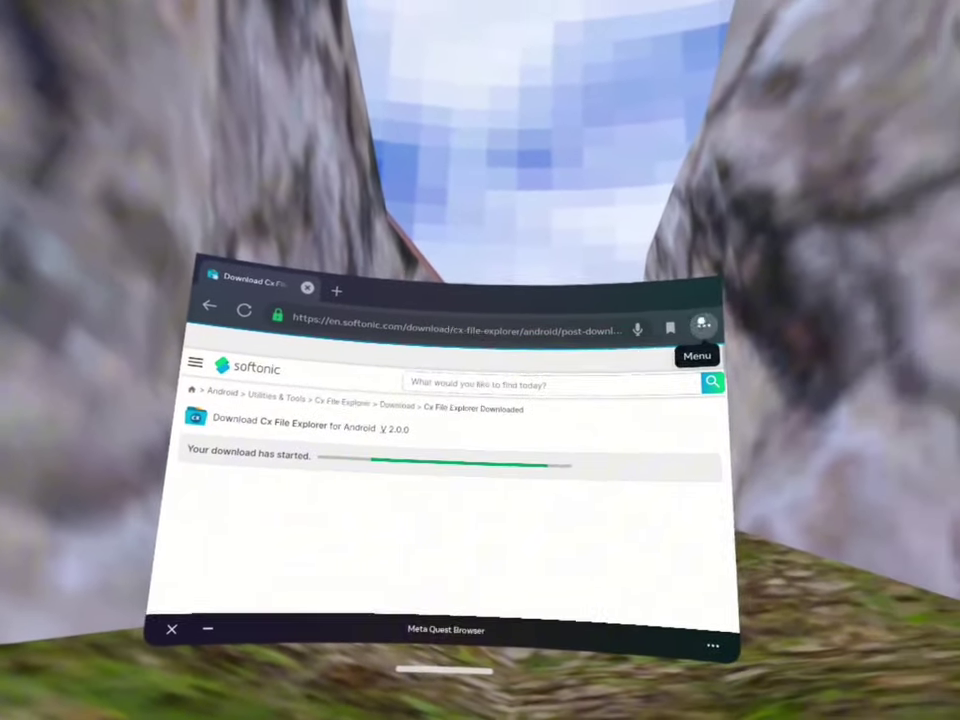
Check the browser's download list for the com-cxinventor file explorer package.
click(817, 321)
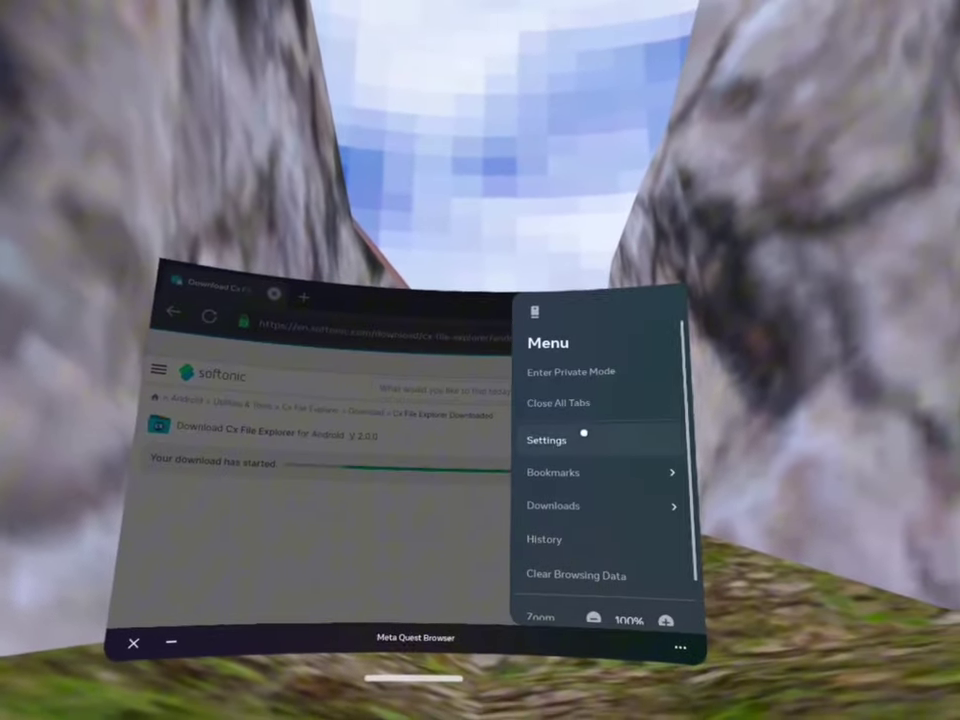
click(561, 314)
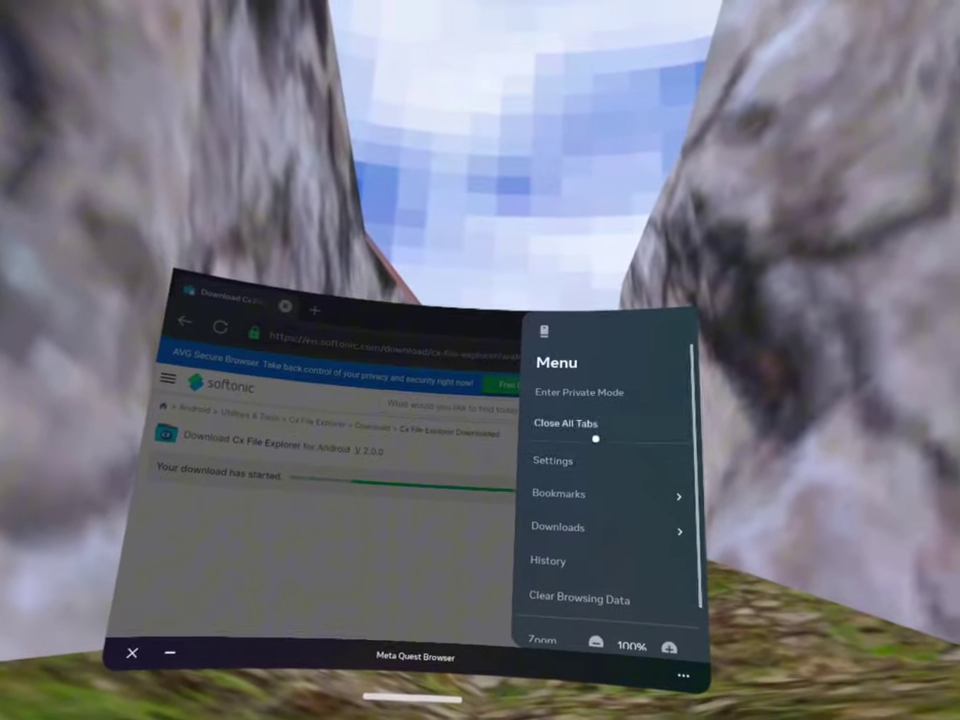
click(628, 516)
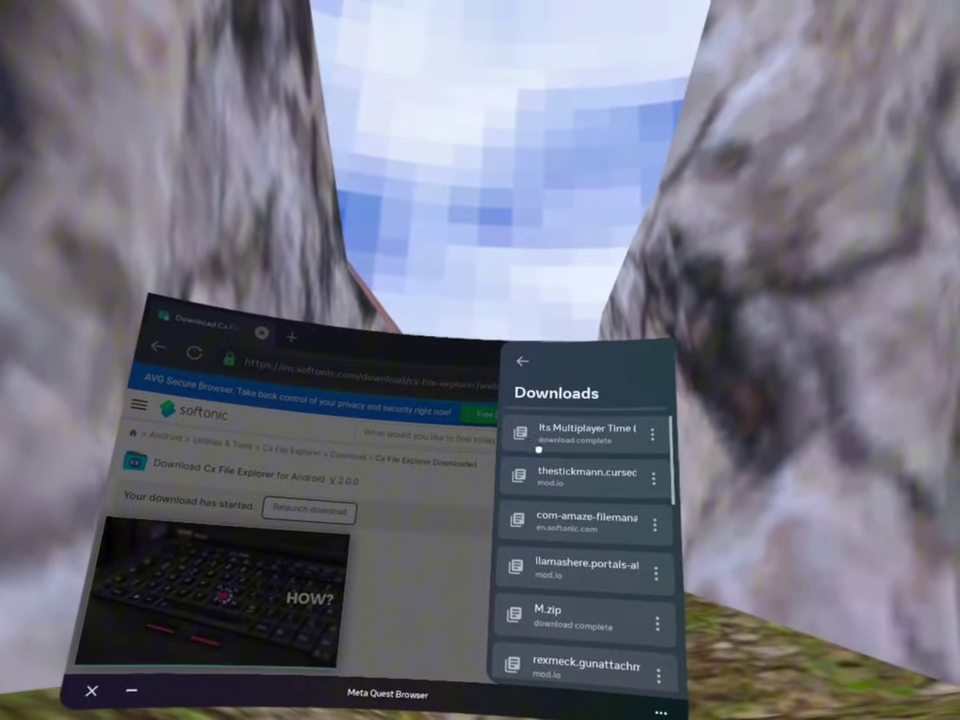
scroll(596, 509, up, 3)
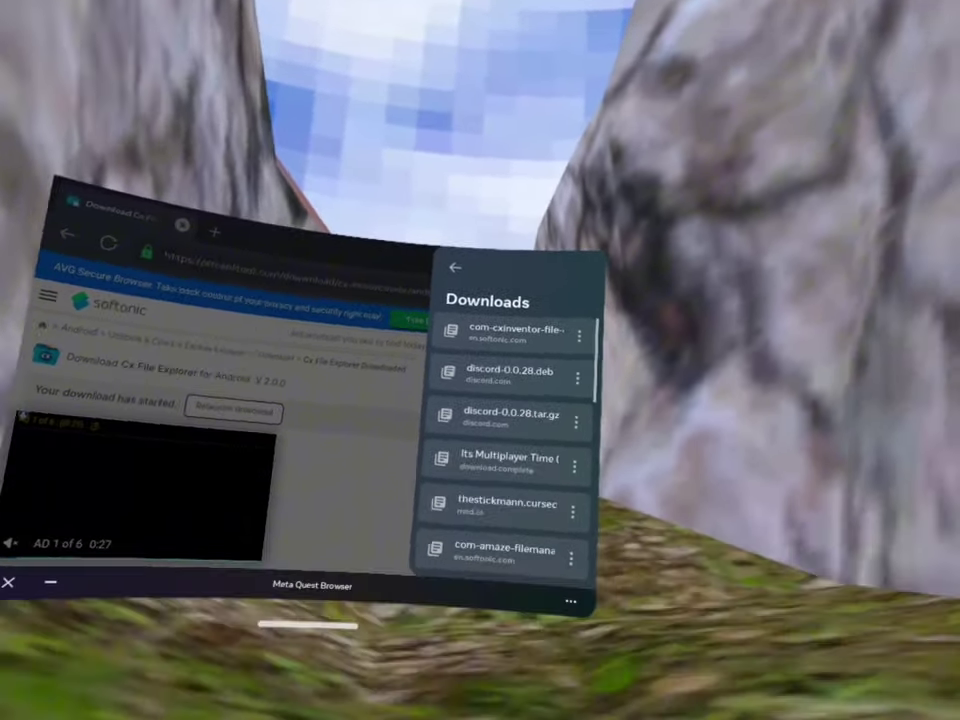
Switch to the headset's app library and look through it for the VR file-browsing app to launch.
key(super)
click(489, 636)
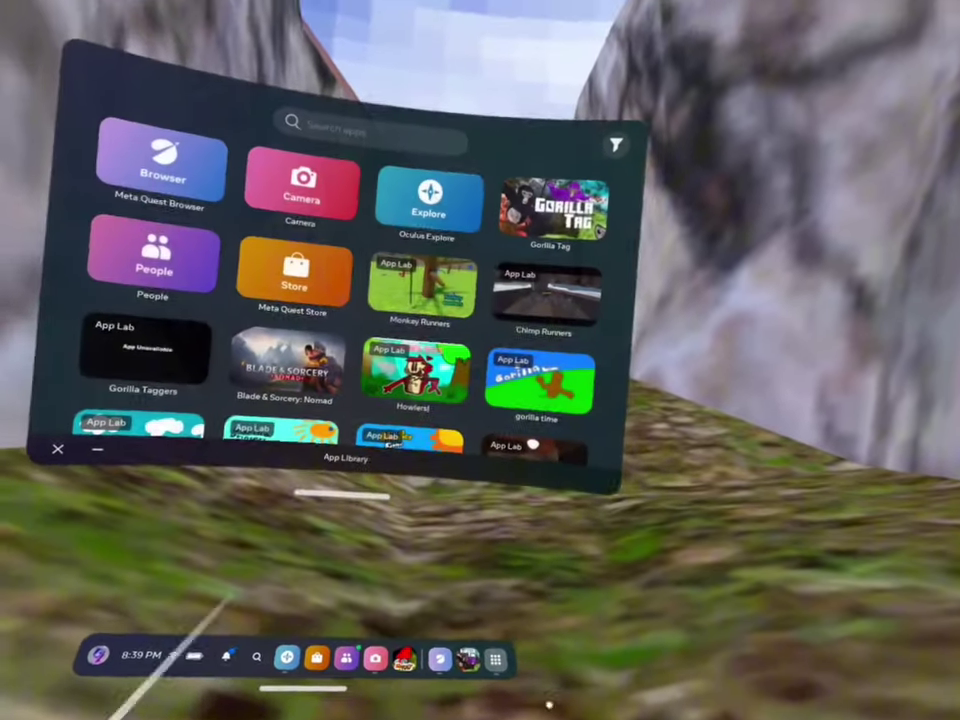
scroll(380, 380, down, 6)
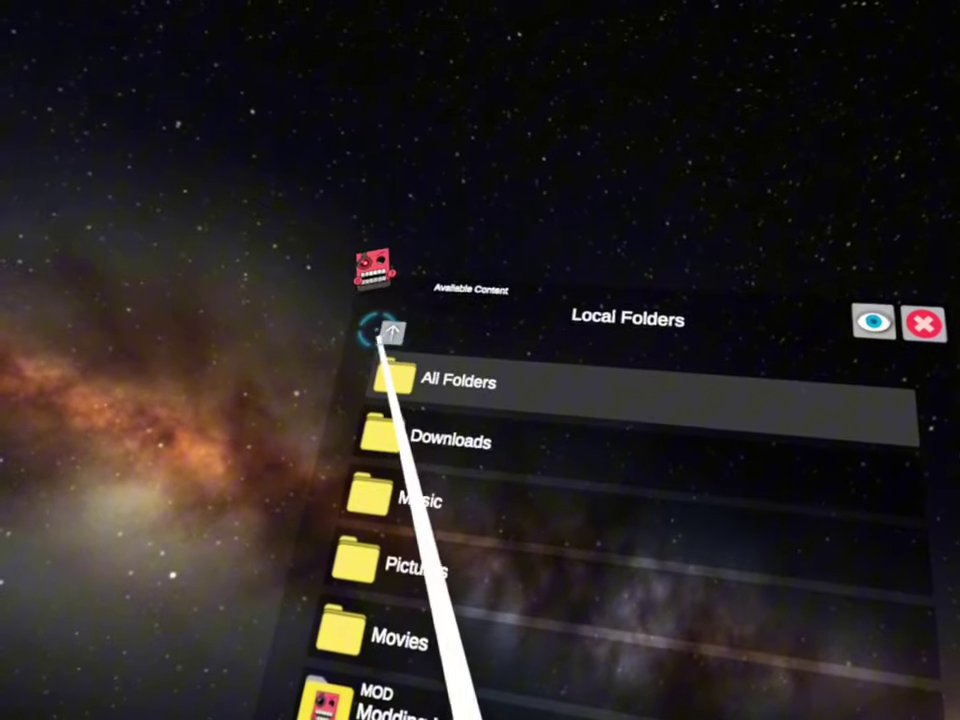
Open Android/data under All Folders in the local folders and run Step 1: Request Access from the scoped storage actions.
click(390, 332)
click(352, 340)
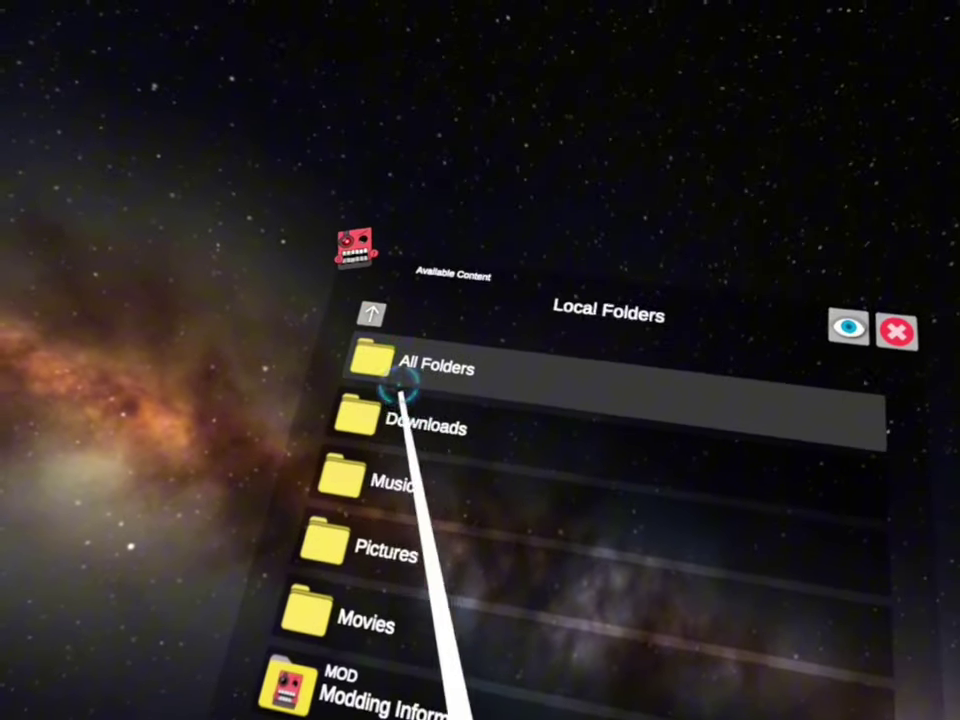
click(400, 378)
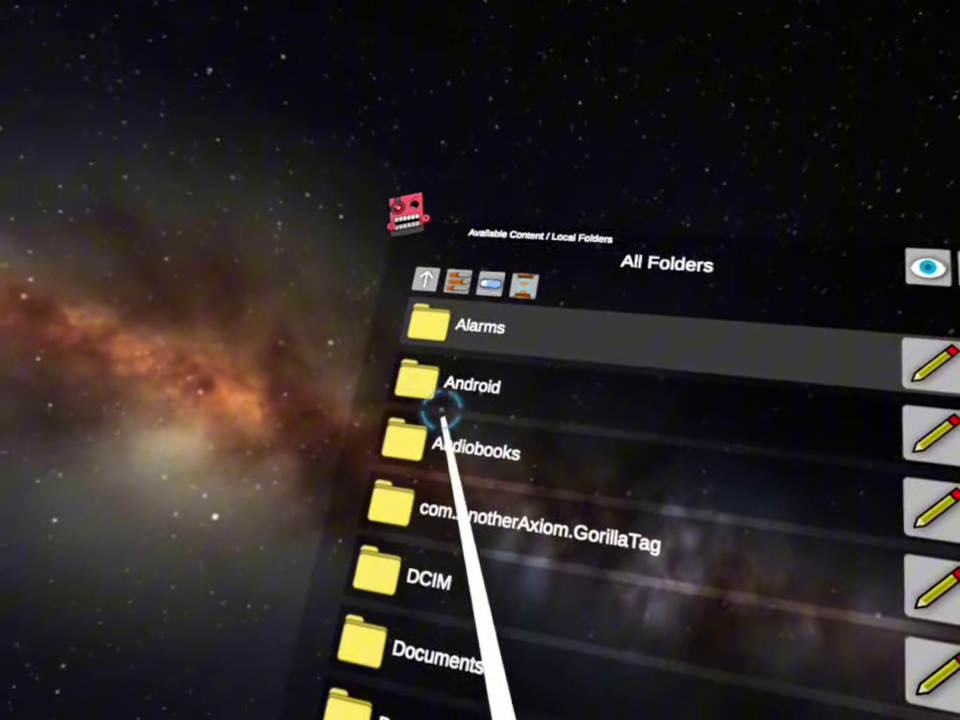
click(418, 370)
click(418, 332)
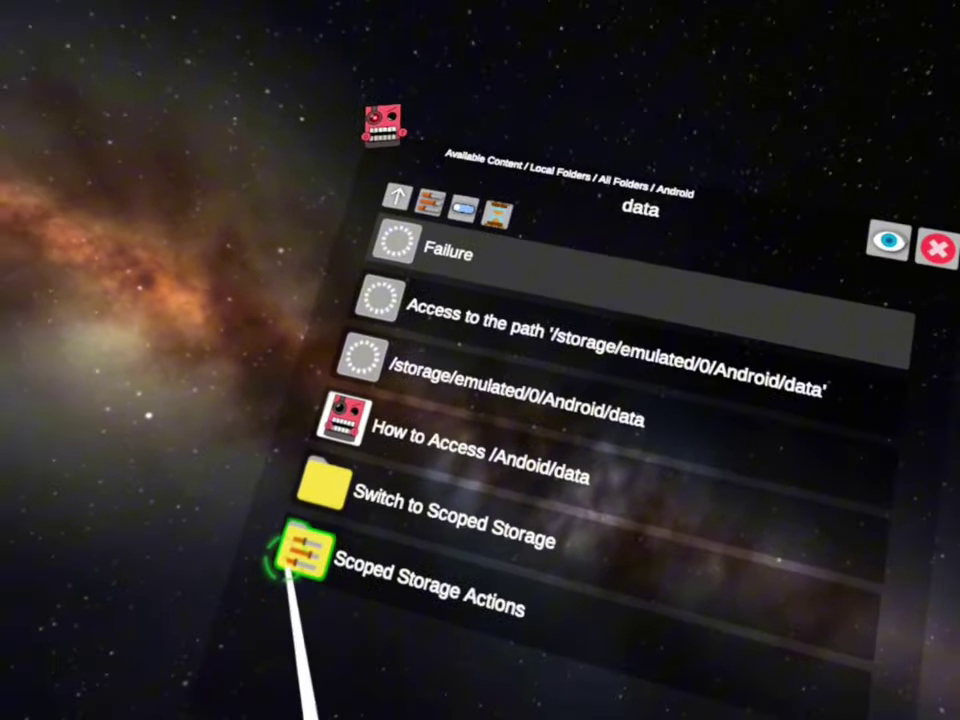
click(300, 552)
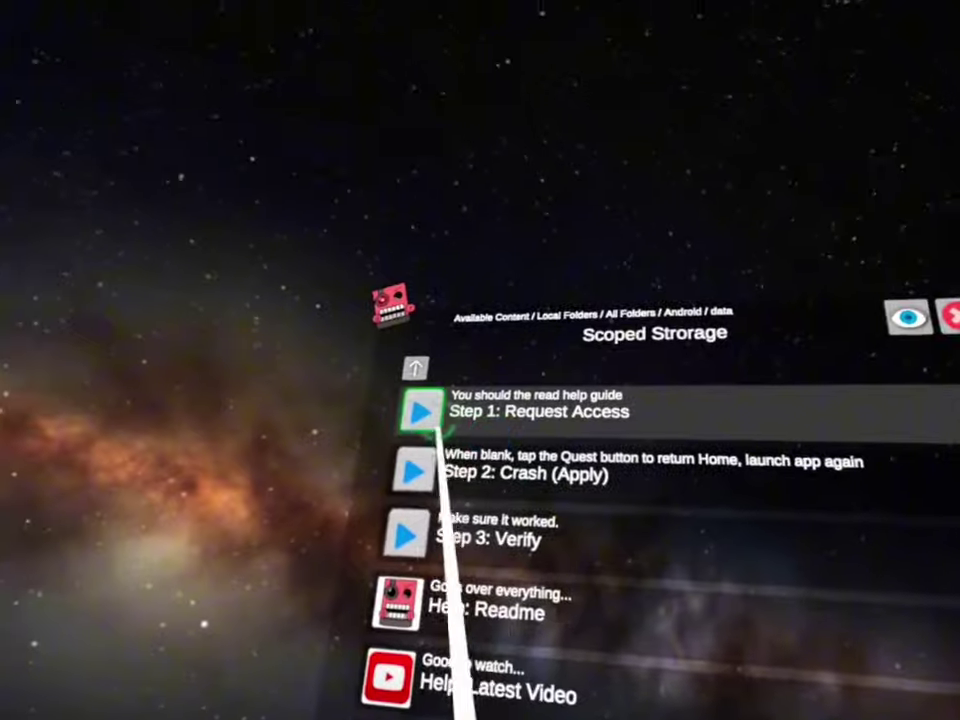
click(421, 410)
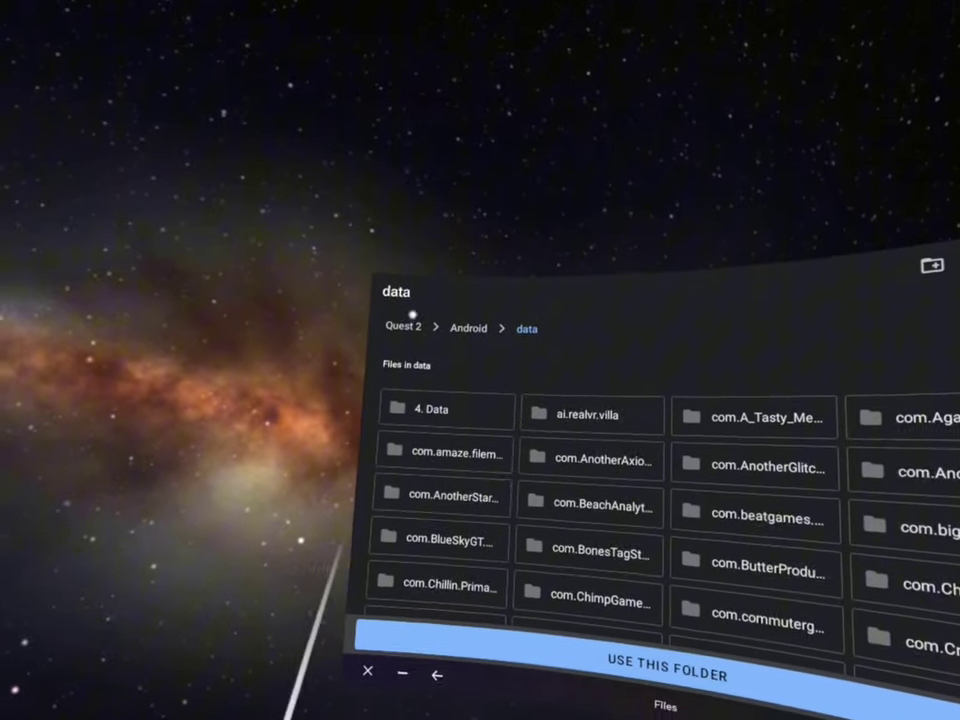
Look through the Quest 2 Download folder for the com-cxinventor APK, then minimize the Files window and close the extra help page.
click(404, 325)
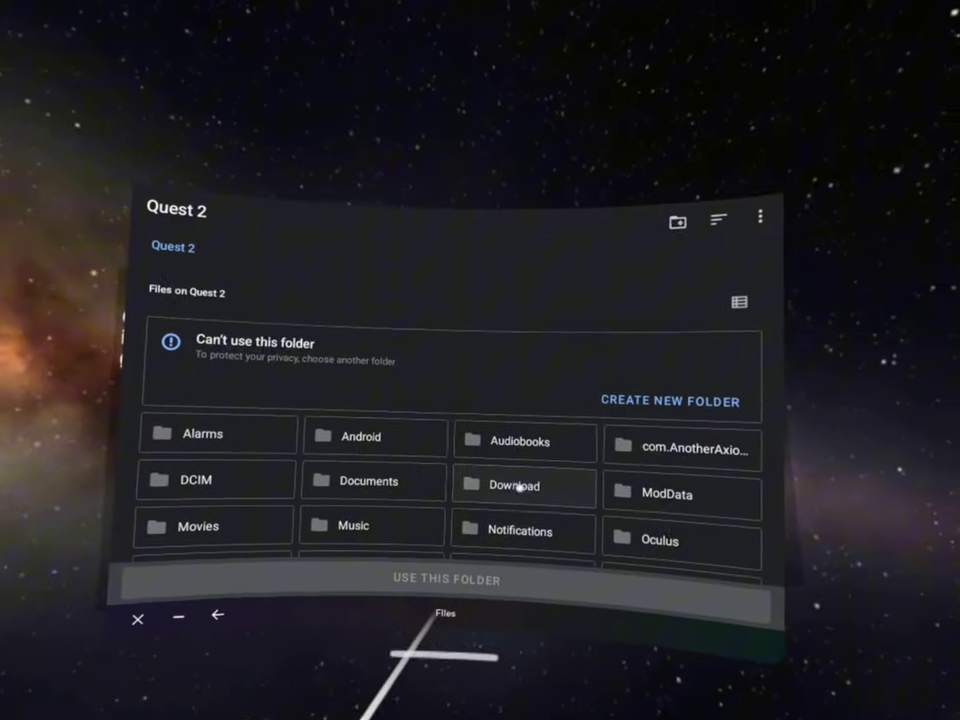
click(518, 487)
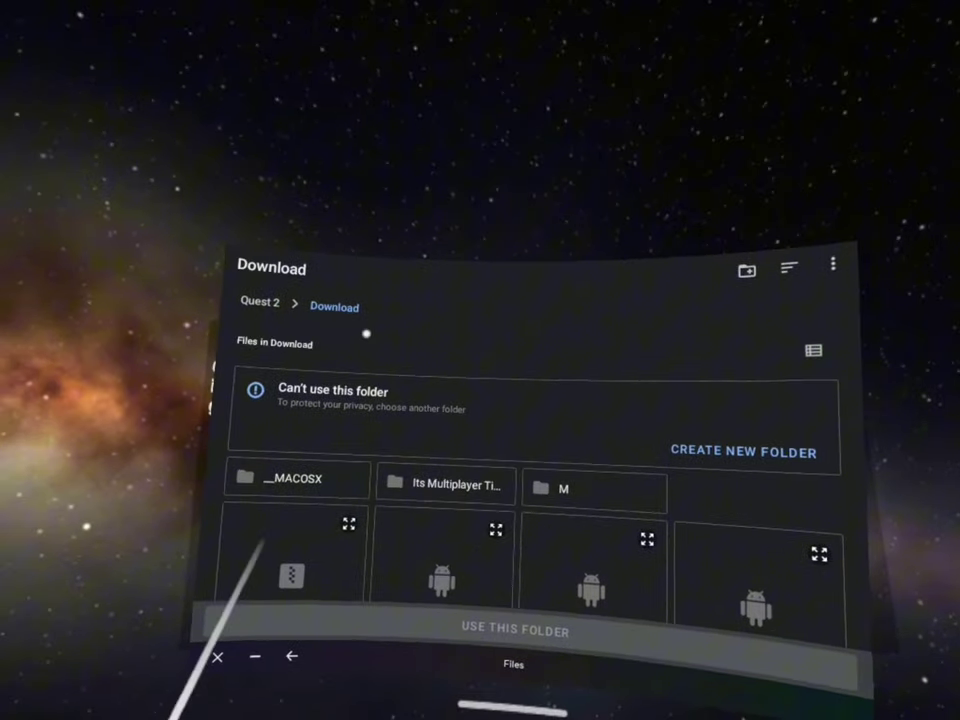
scroll(366, 333, down, 5)
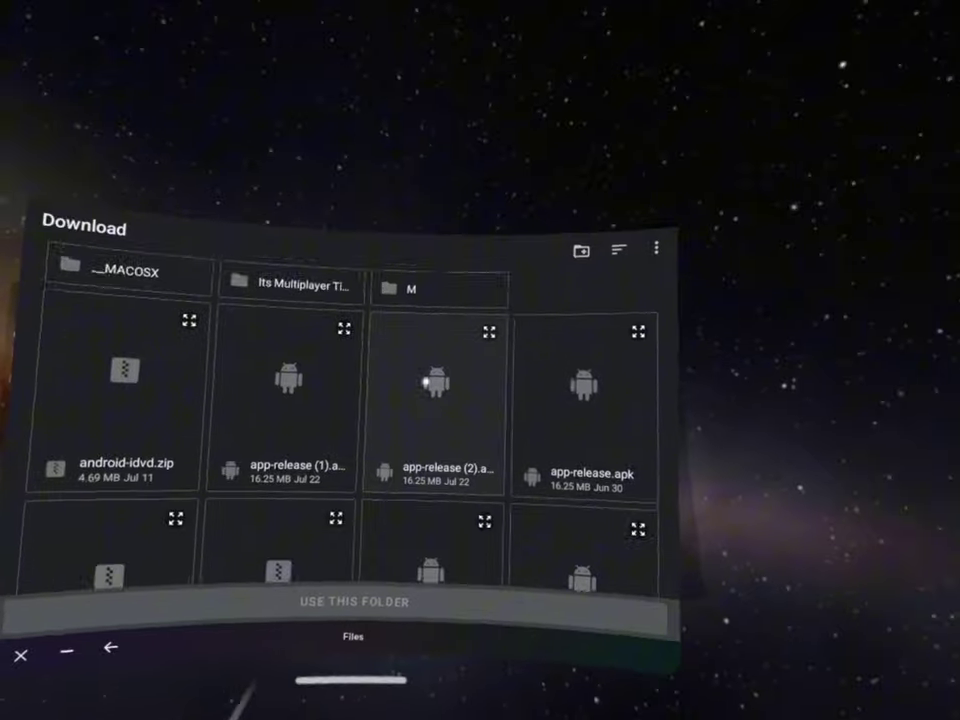
scroll(428, 380, down, 5)
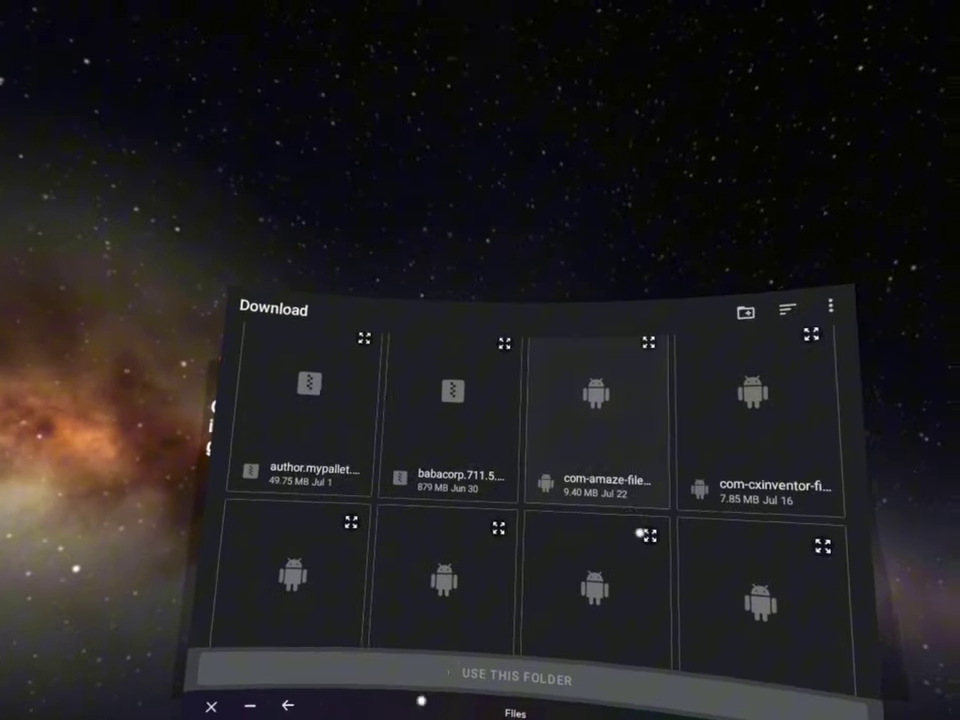
scroll(558, 428, up, 3)
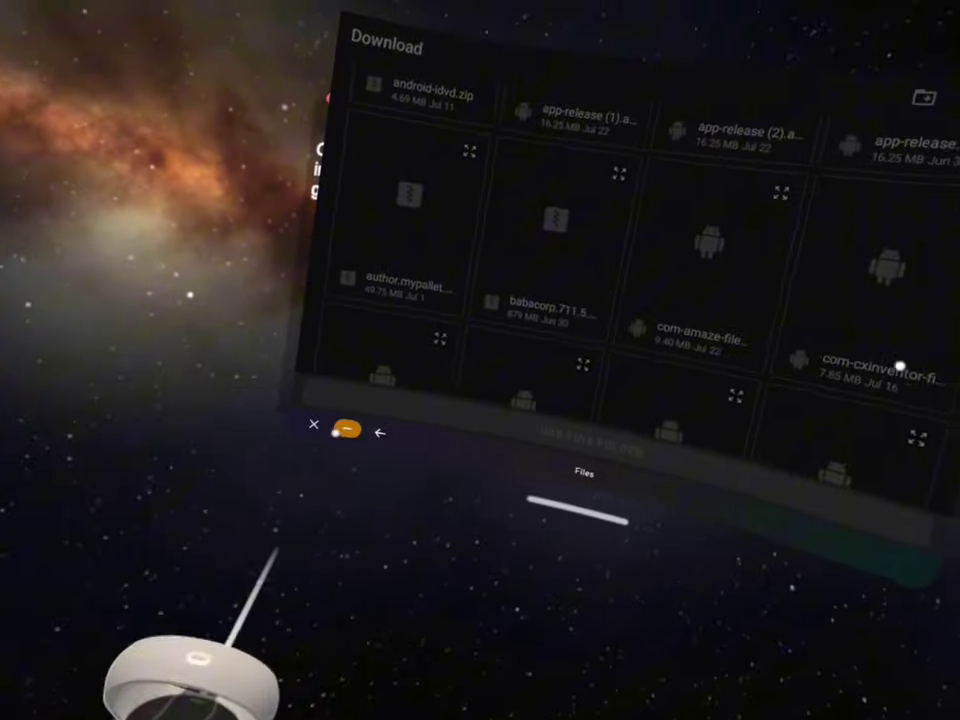
click(347, 428)
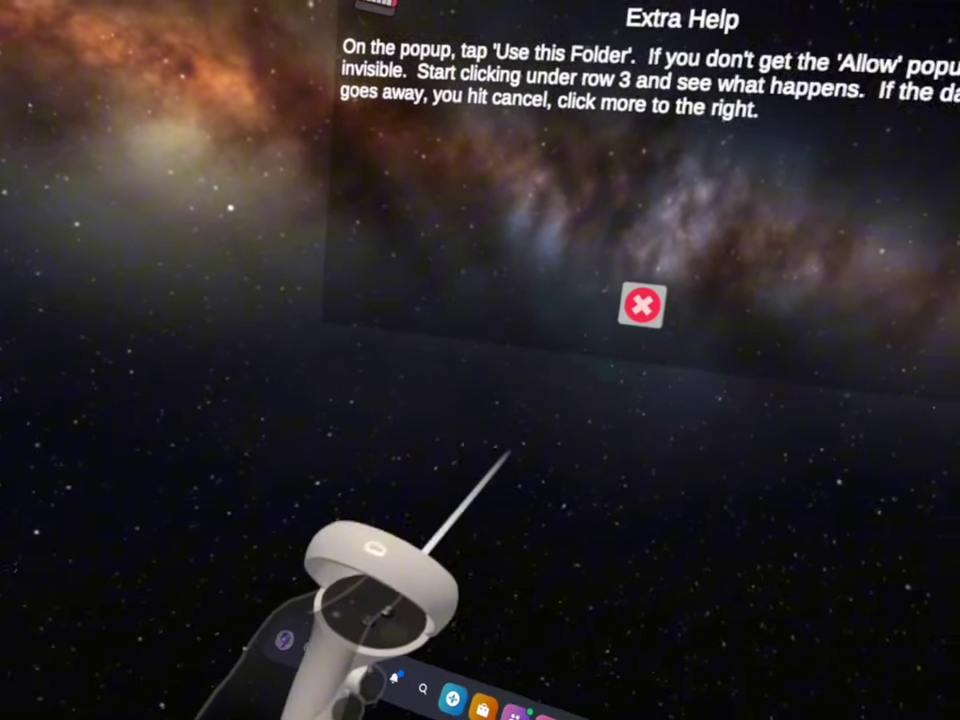
click(642, 304)
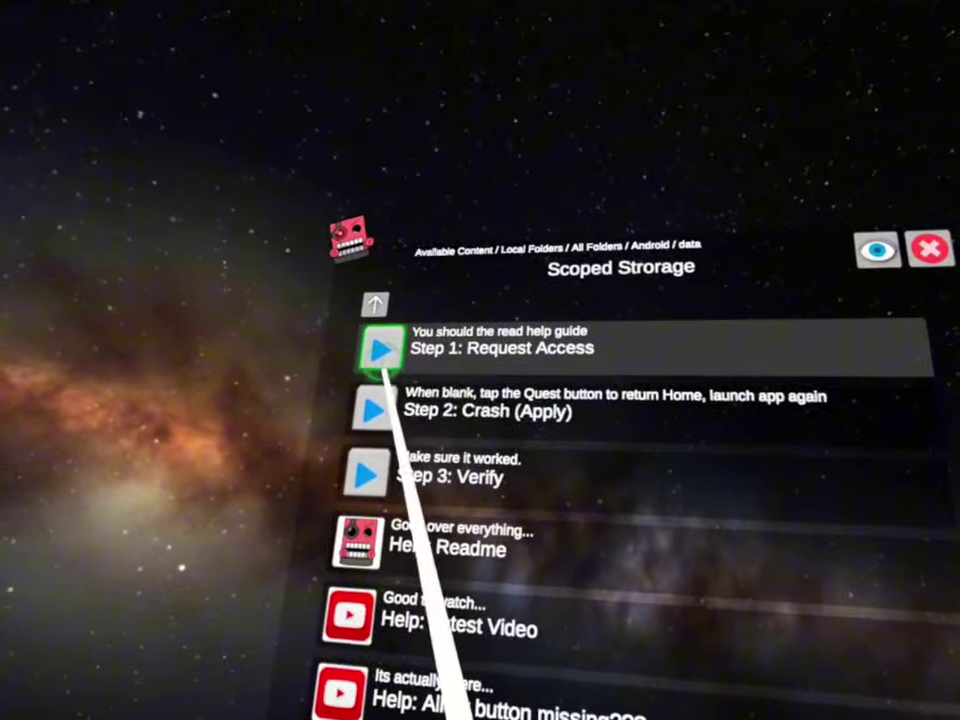
Run Step 1: Request Access again and browse to the Download folder on Quest 2 to locate the com-cxinventor APK.
click(381, 348)
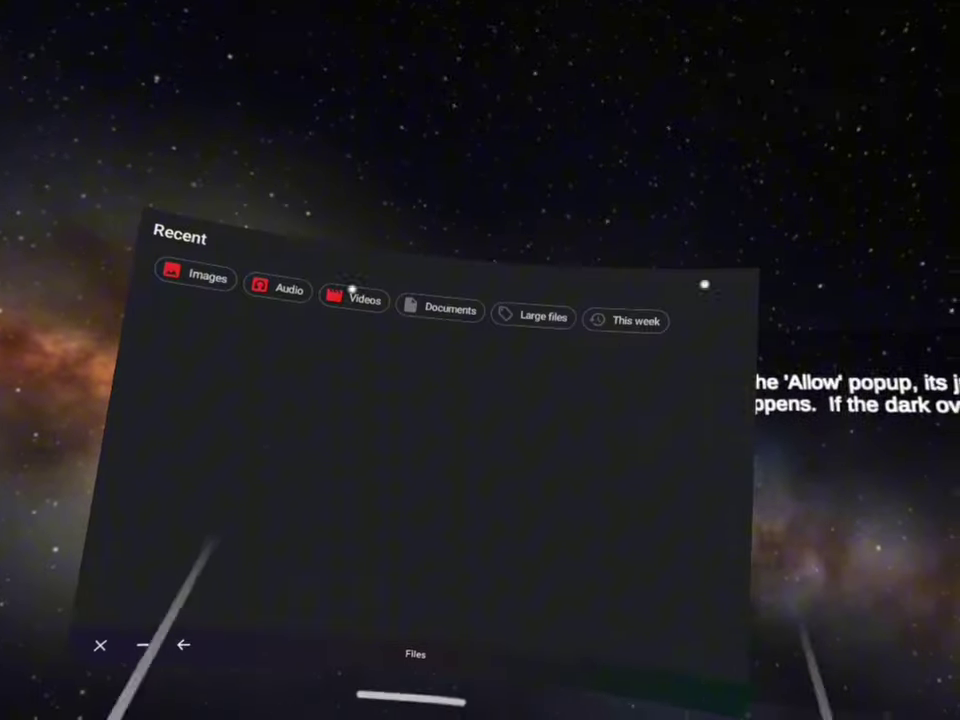
click(290, 342)
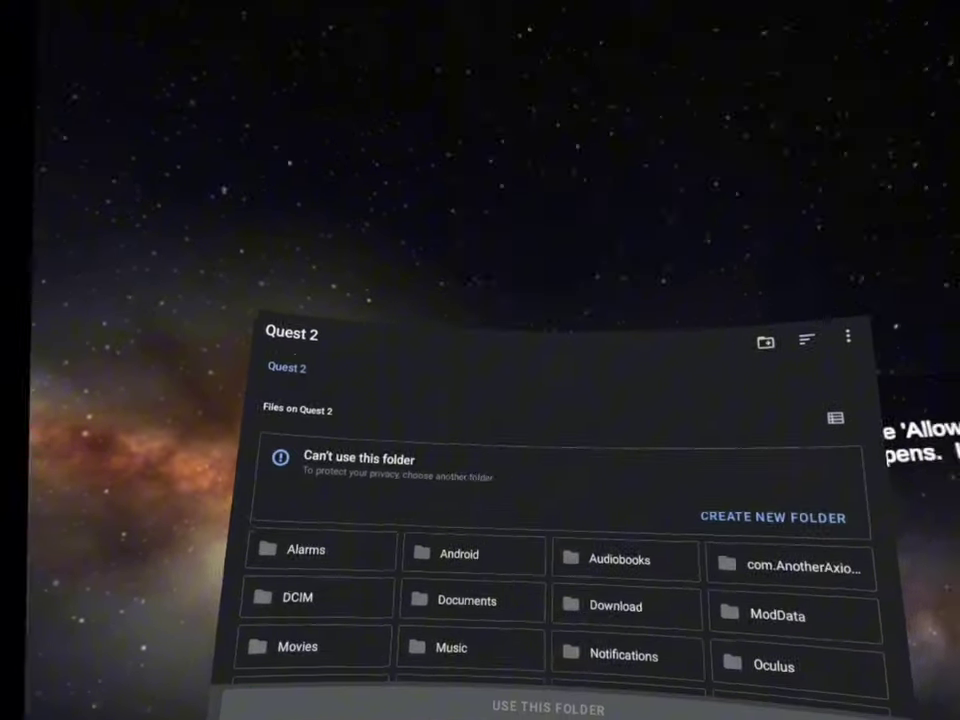
click(407, 561)
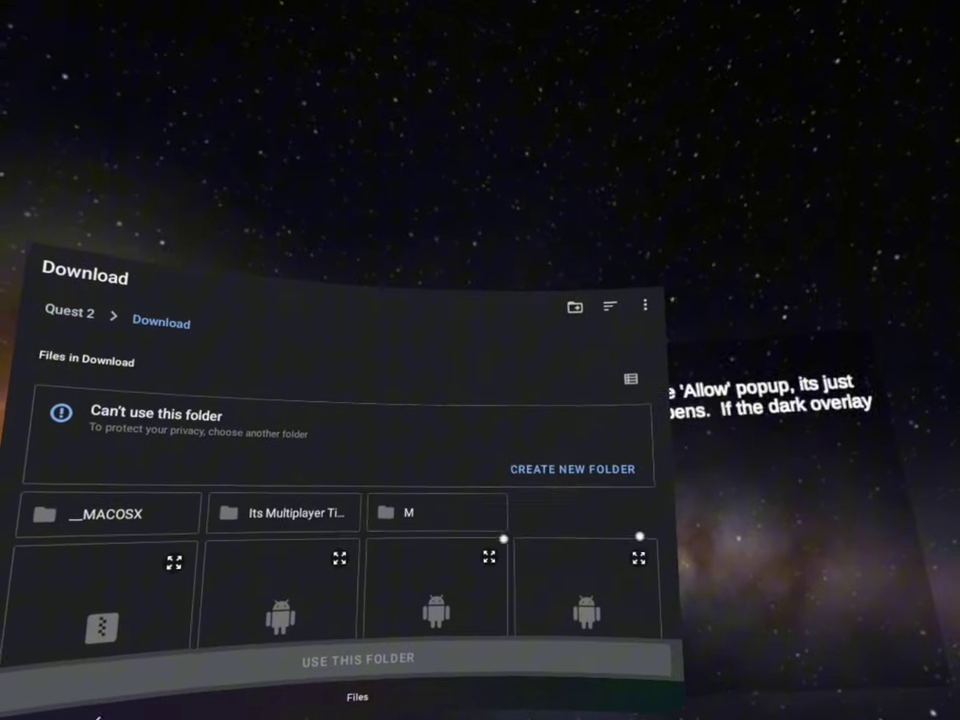
scroll(503, 538, down, 5)
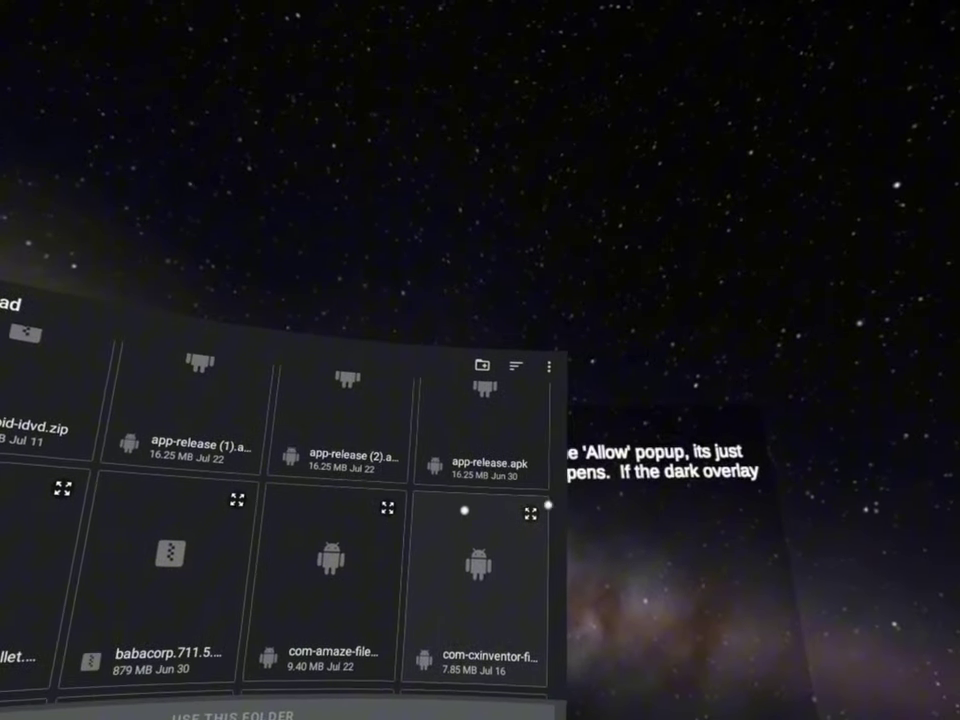
Open the com-cxinventor APK, accept the unknown-app risk notice, install Cx File Explorer and dismiss the installer.
click(525, 470)
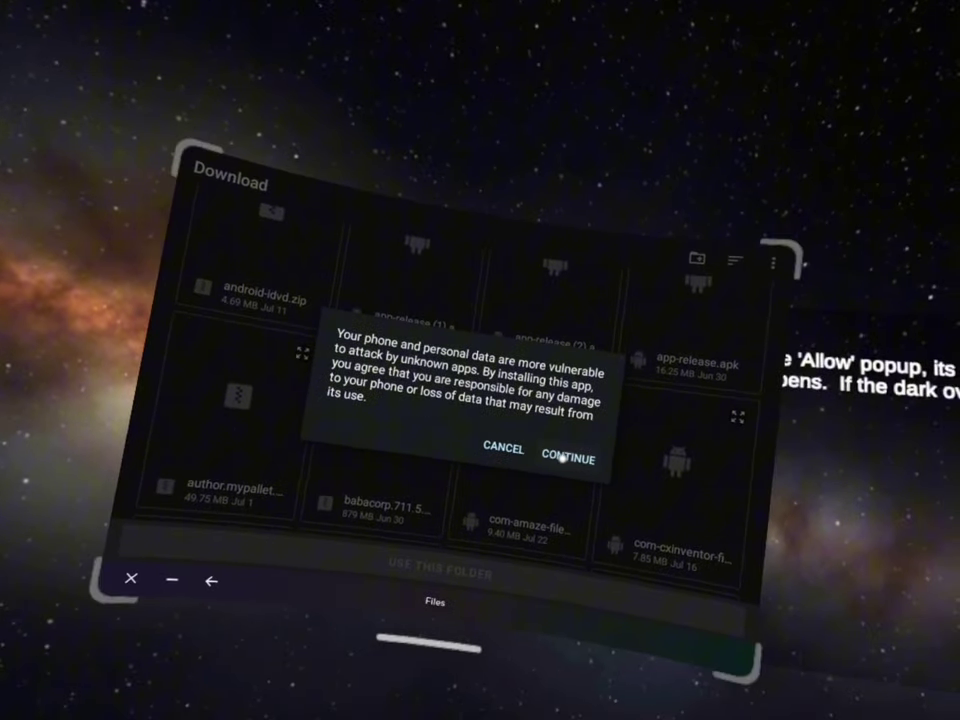
click(566, 452)
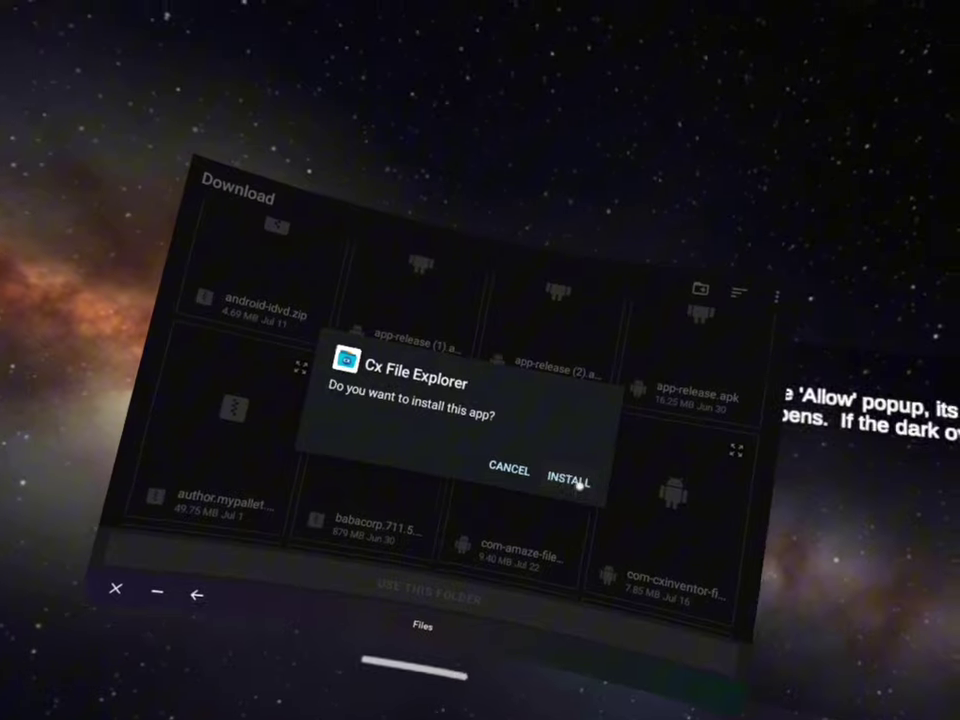
click(560, 481)
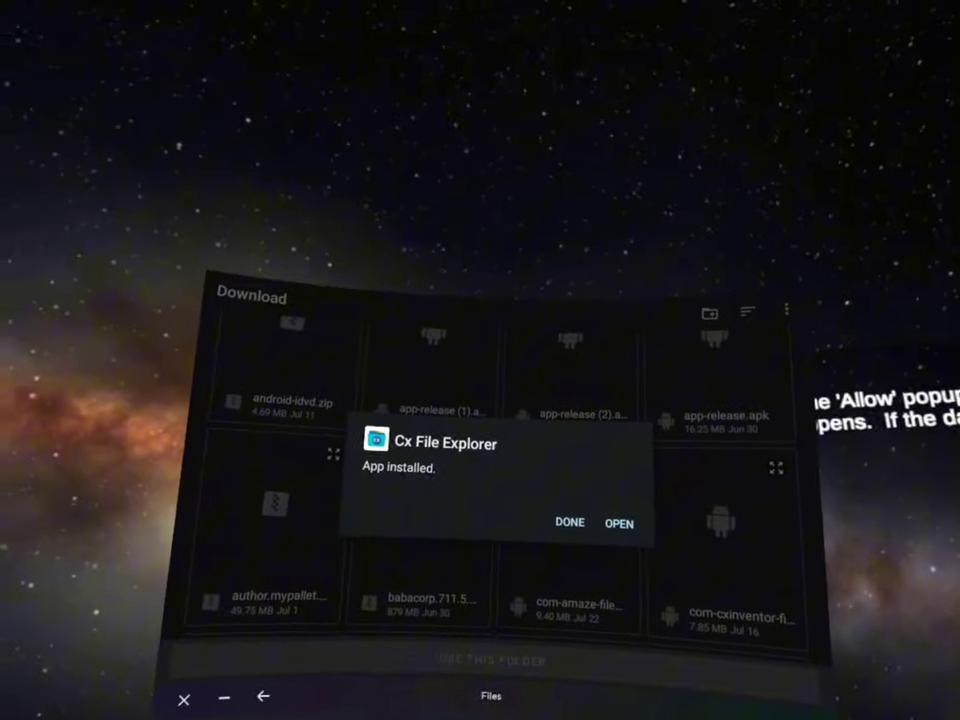
click(512, 483)
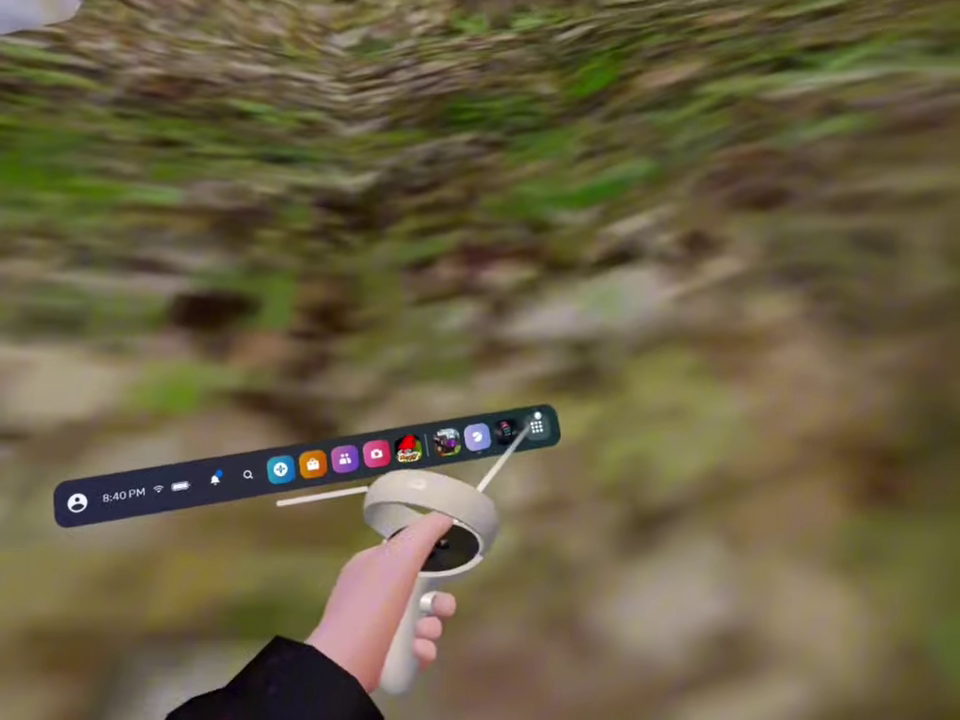
Open the headset's app library.
click(536, 424)
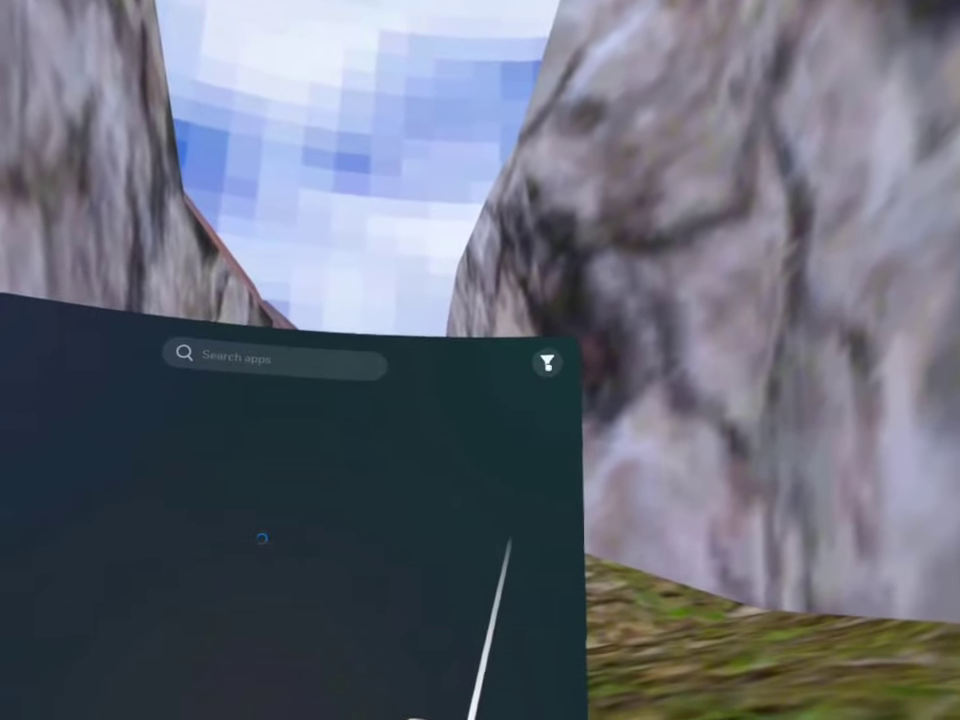